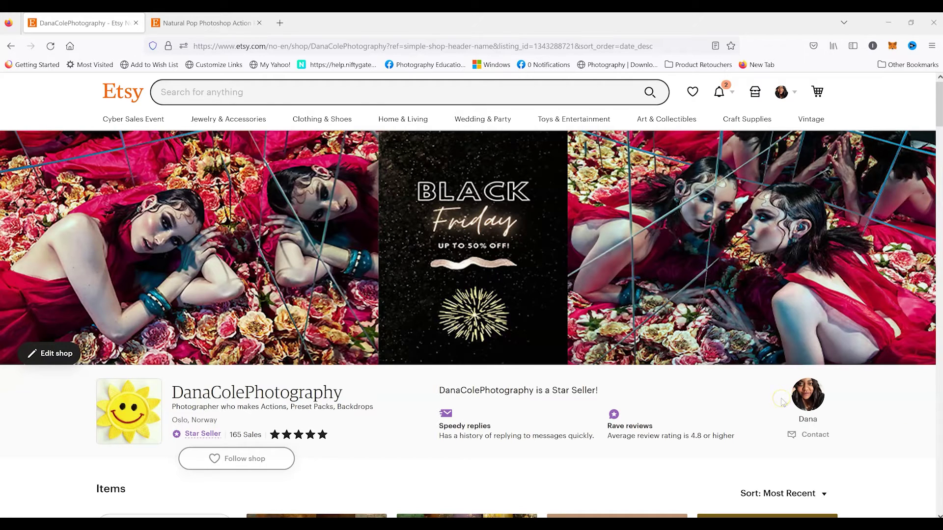
Step: Scroll down the shop's Items grid to browse the listed products
scroll(782, 402, down, 6)
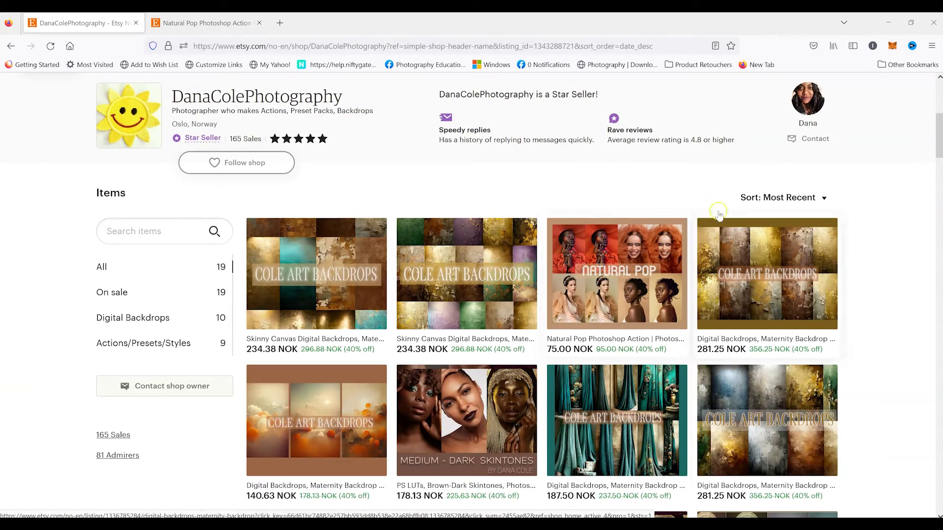
scroll(530, 323, down, 3)
scroll(530, 323, down, 2)
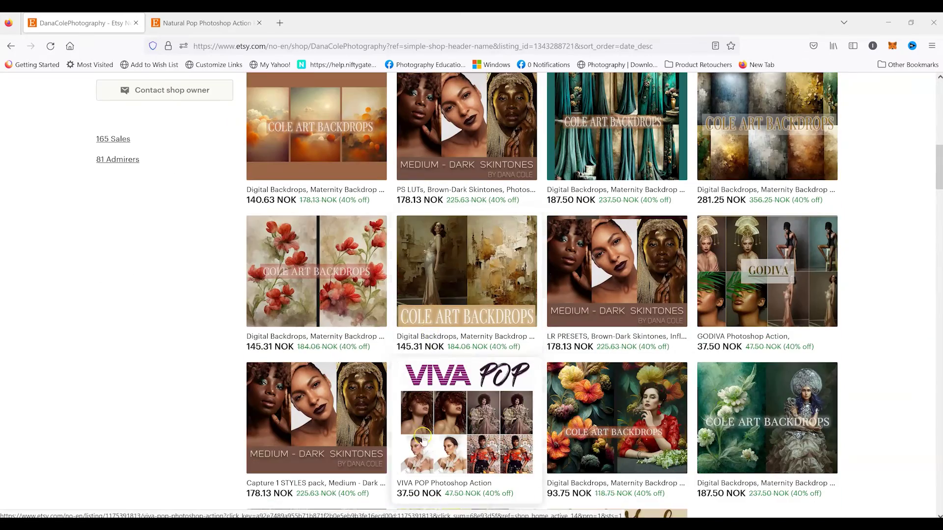
click(185, 20)
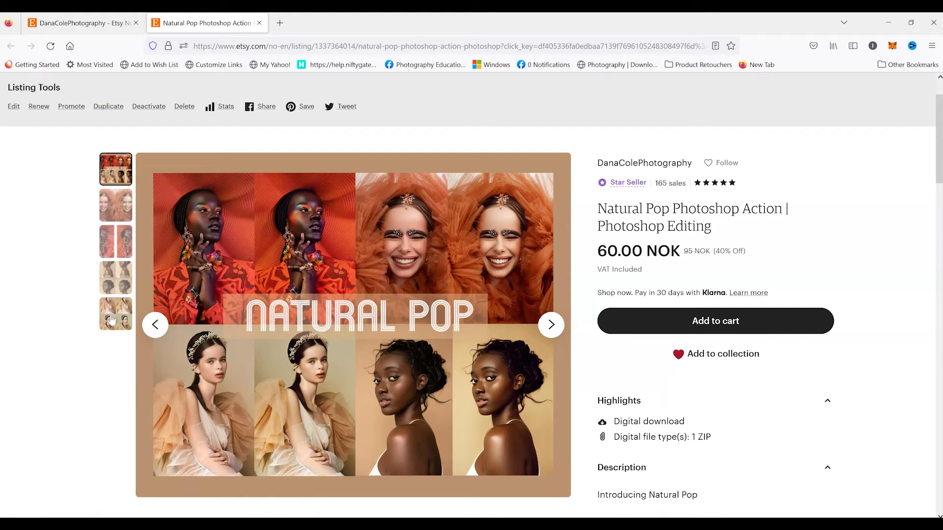
click(107, 210)
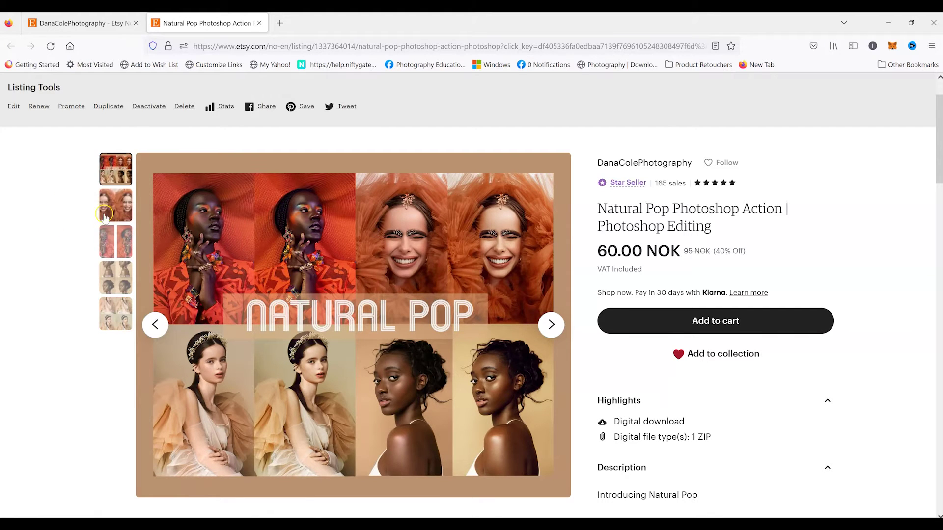
click(107, 246)
click(109, 276)
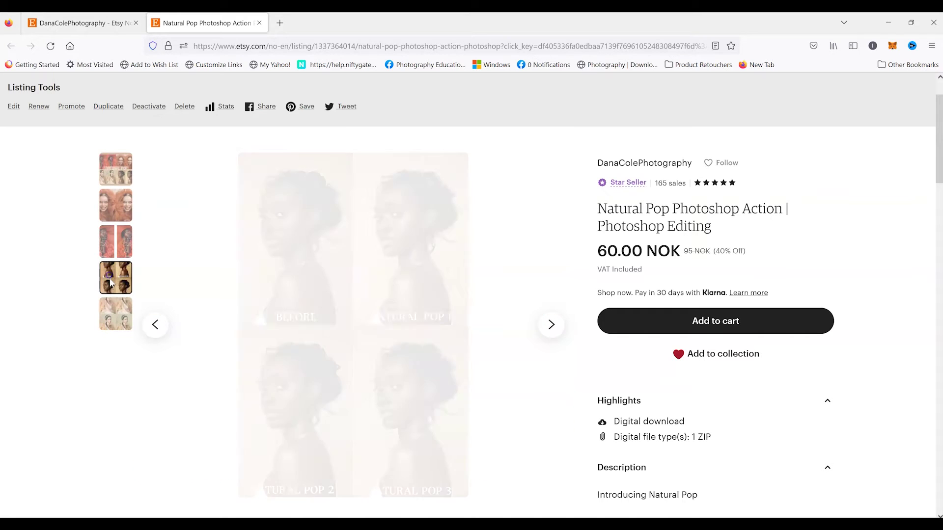
click(114, 317)
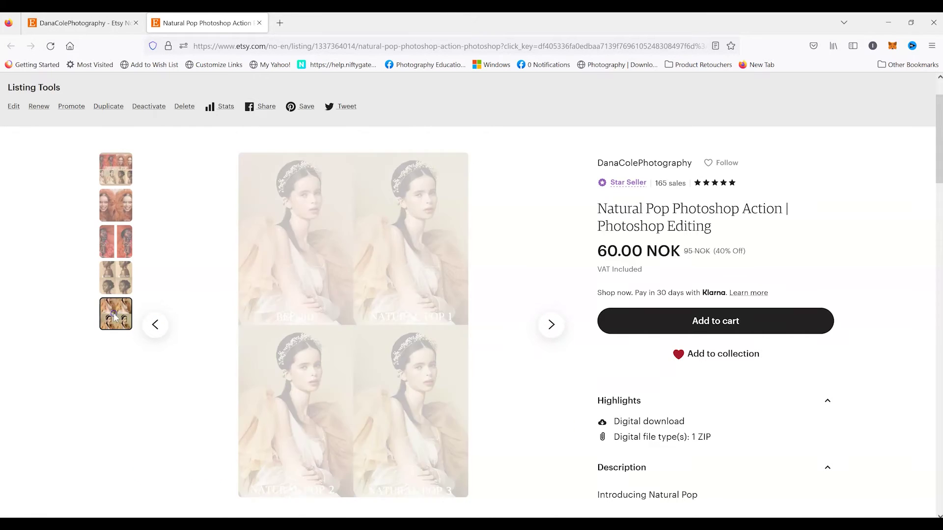
click(114, 182)
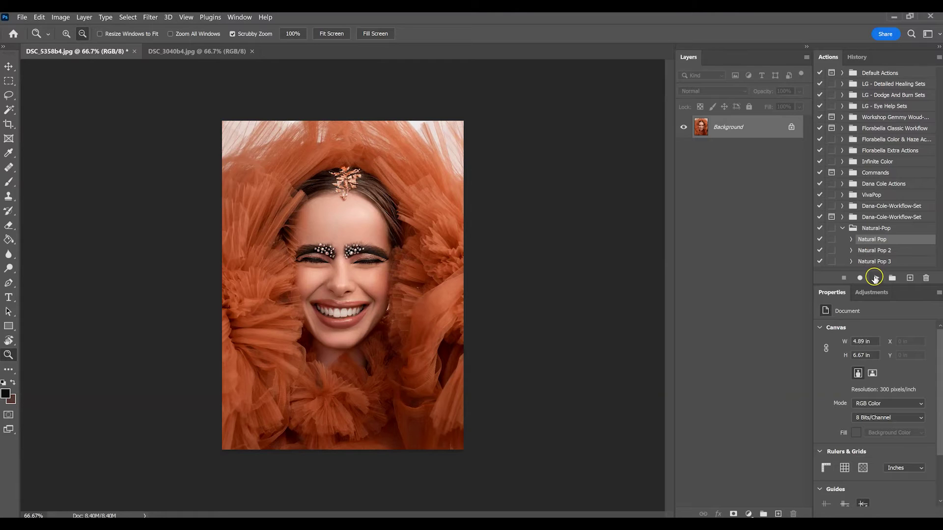
Step: Play Natural Pop, then compare the Natural-Pop group and Curves 2-Extra hidden versus shown
click(875, 279)
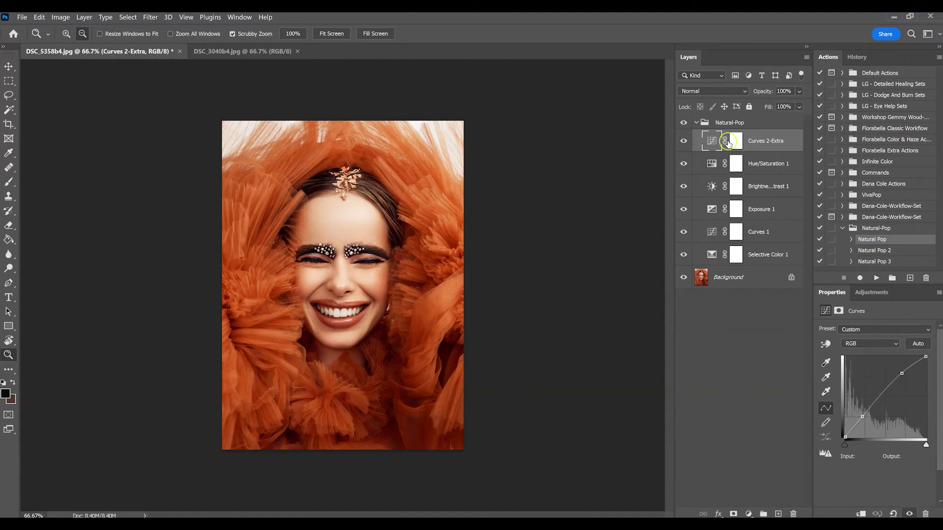
click(684, 126)
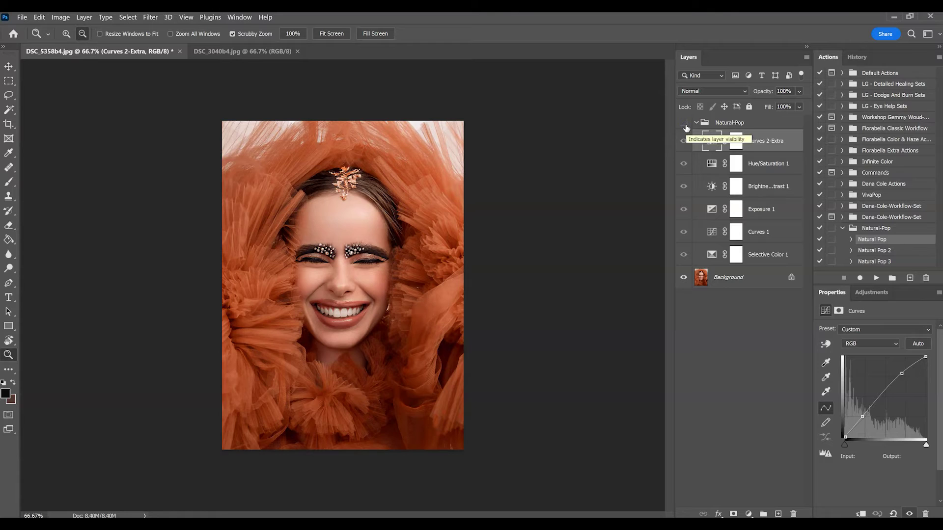
click(685, 125)
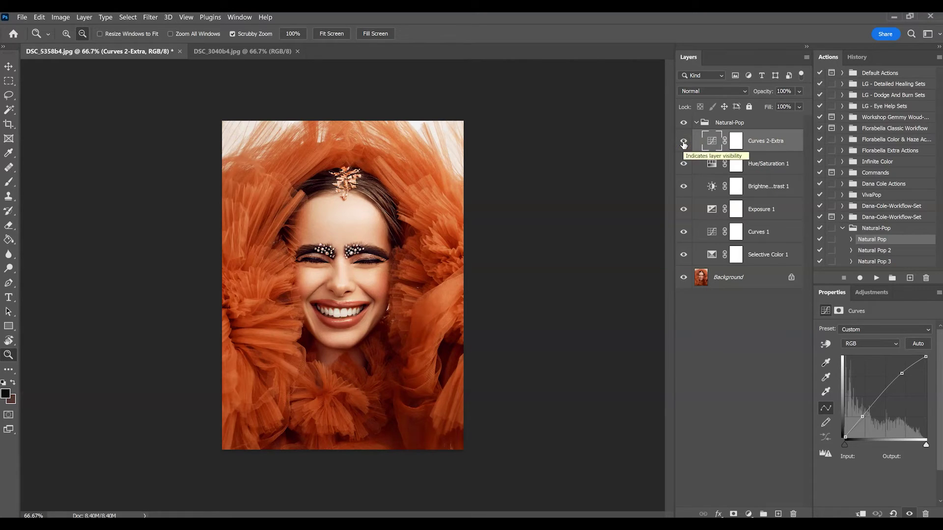
click(683, 143)
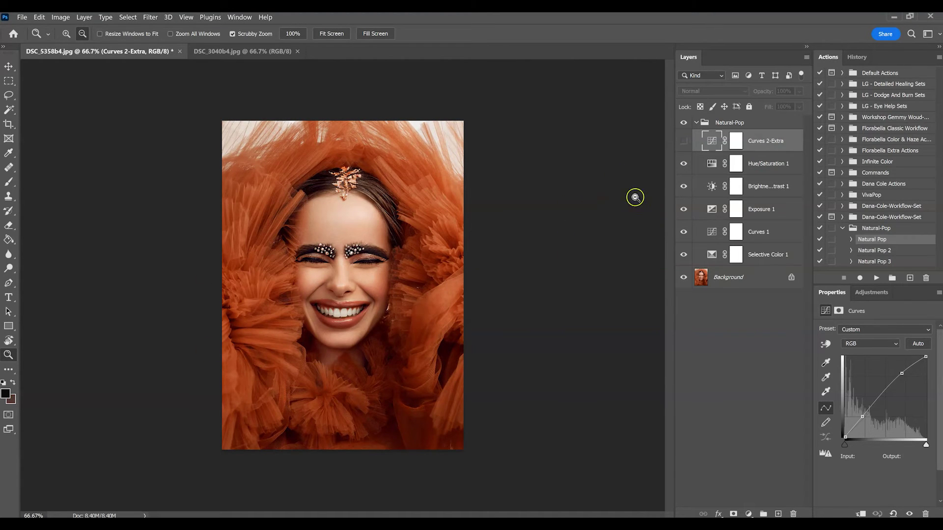
click(683, 142)
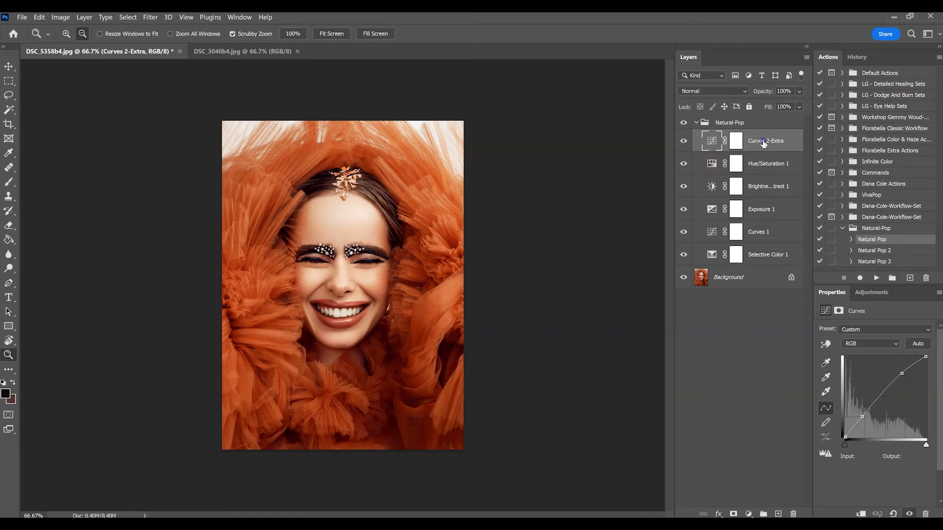
Step: Try another Curves 2-Extra opacity, compare Hue/Saturation 1 off and on, then select Brightness/Contrast 1
click(799, 91)
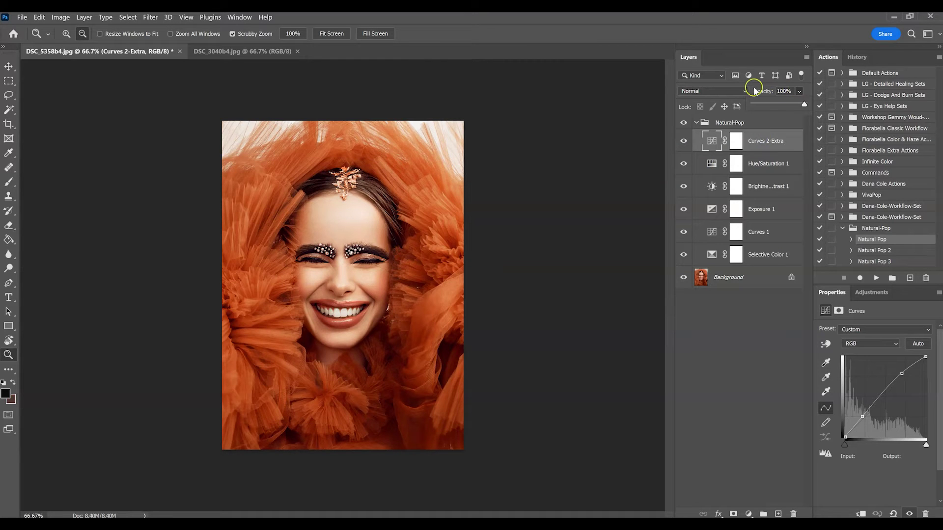
mouse_move(800, 101)
mouse_down()
mouse_move(778, 118)
mouse_move(786, 132)
mouse_move(821, 123)
mouse_move(795, 95)
mouse_up()
click(682, 164)
click(682, 165)
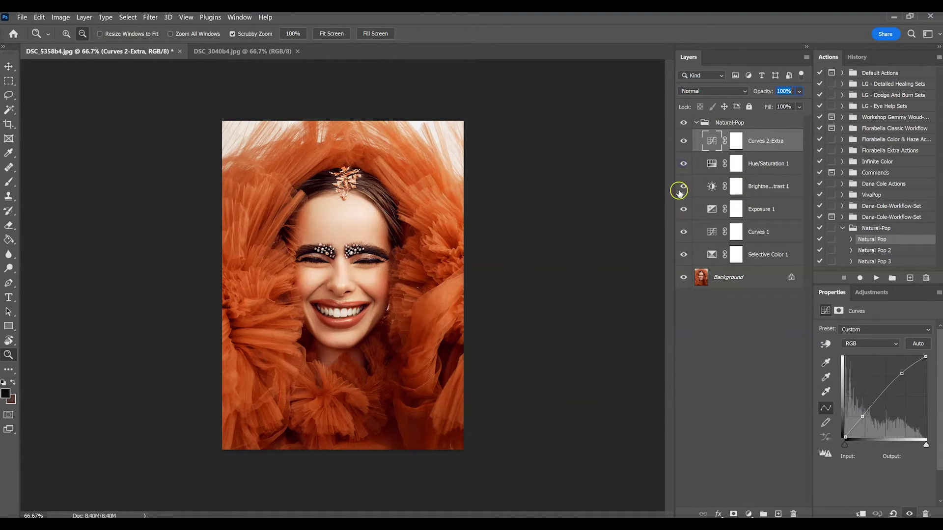
click(711, 187)
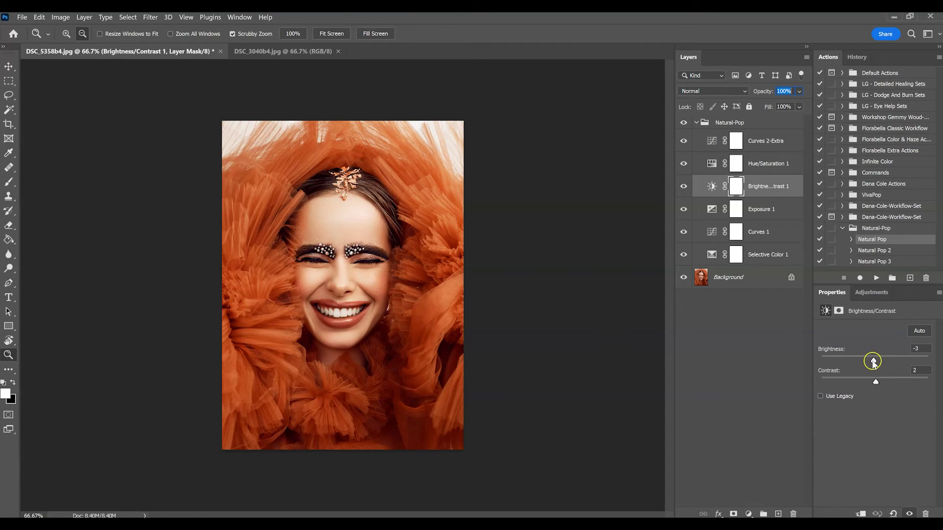
Step: Try darker and brighter Brightness values on Brightness/Contrast 1, then reset Brightness to -3
drag(877, 361, 866, 363)
click(918, 348)
drag(870, 360, 880, 390)
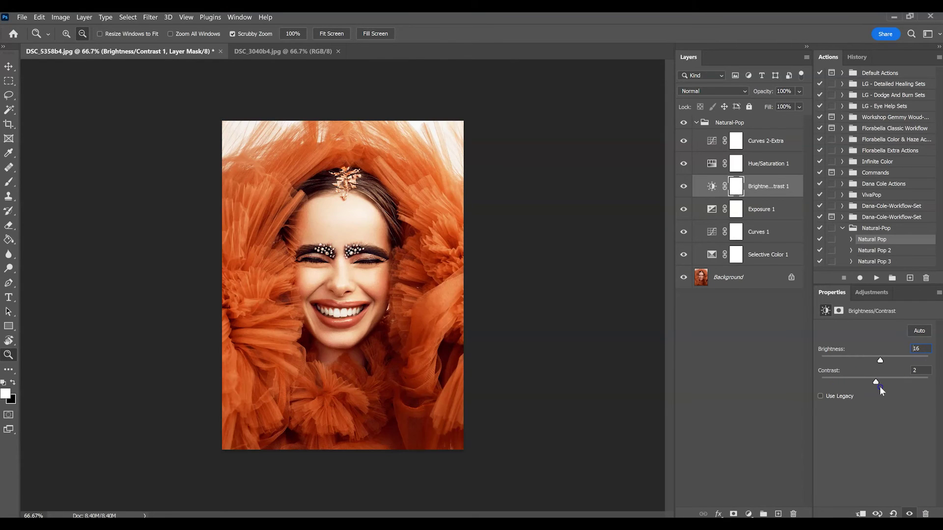
click(893, 513)
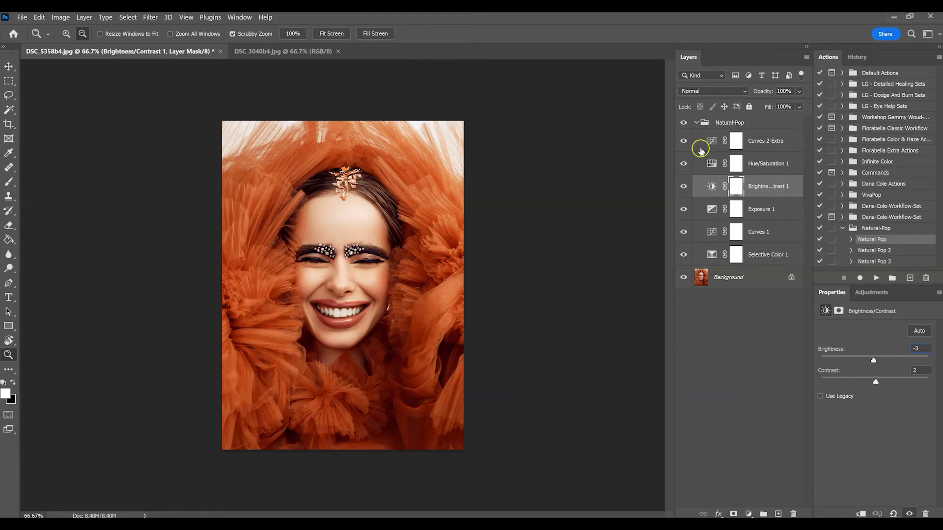
Step: Select Exposure 1, then compare the collapsed Natural-Pop group hidden versus shown
click(712, 209)
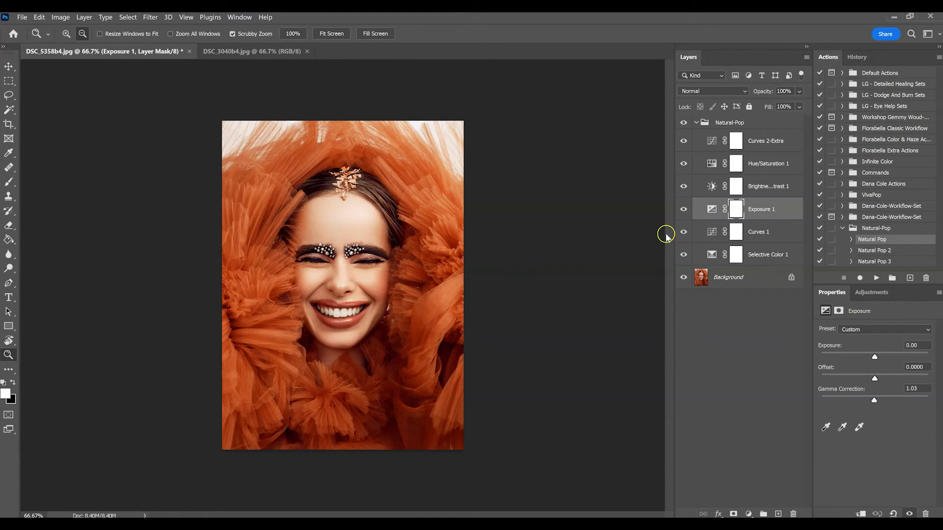
click(696, 122)
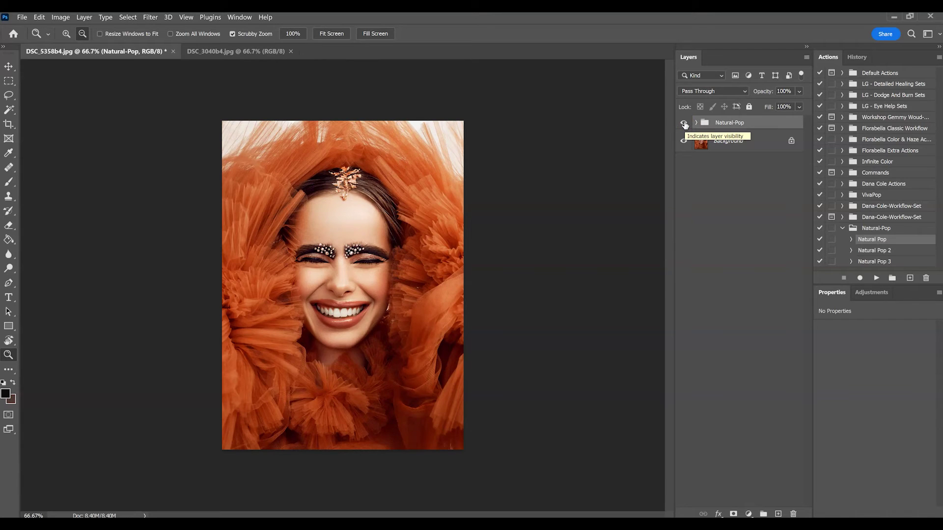
click(683, 122)
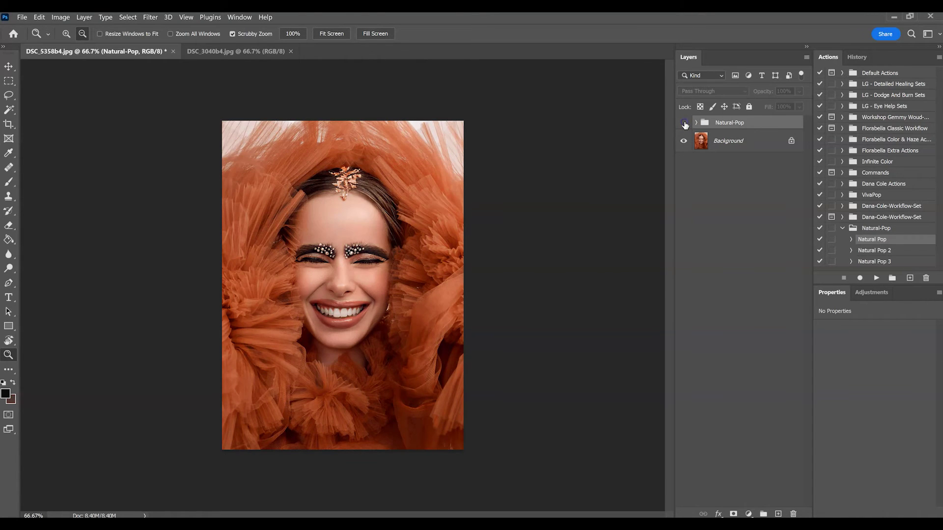
click(684, 124)
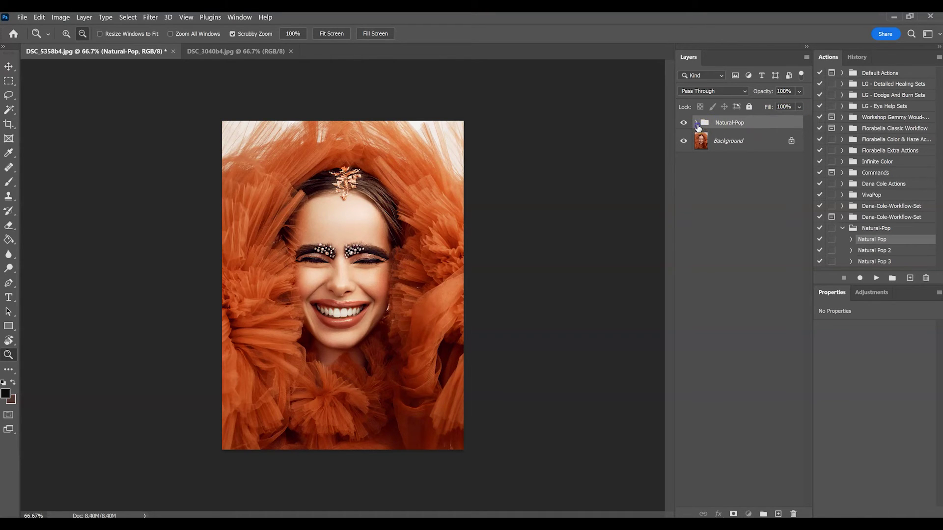
click(696, 122)
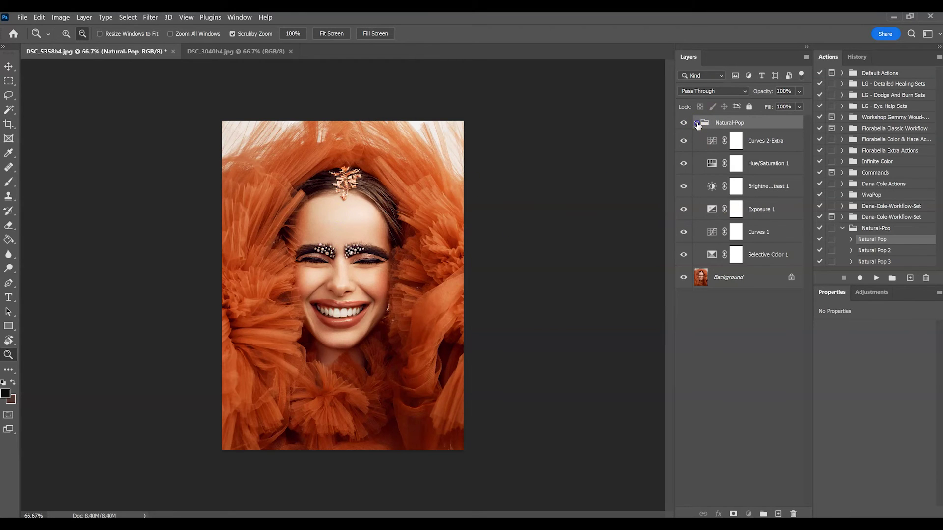
click(697, 123)
Step: Try Natural-Pop group opacities of 54% and 63%, then return it to 100%
click(799, 91)
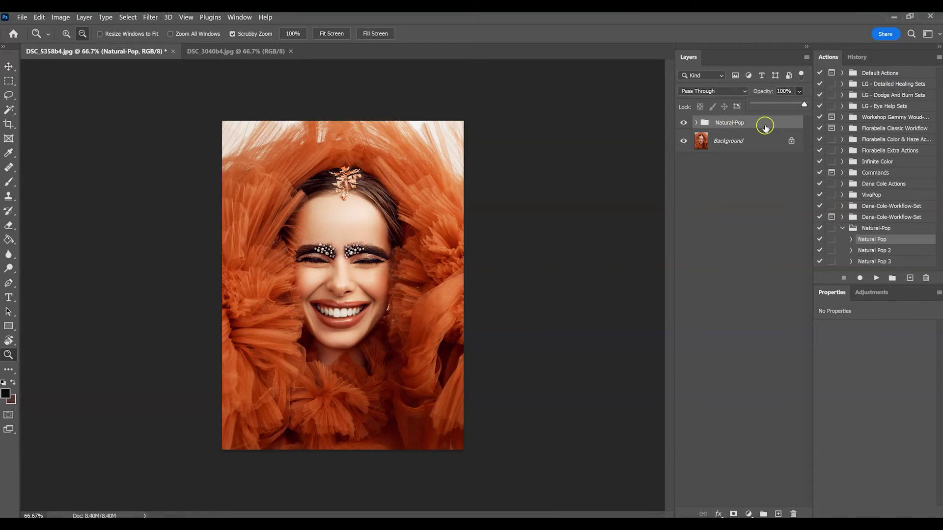
click(799, 93)
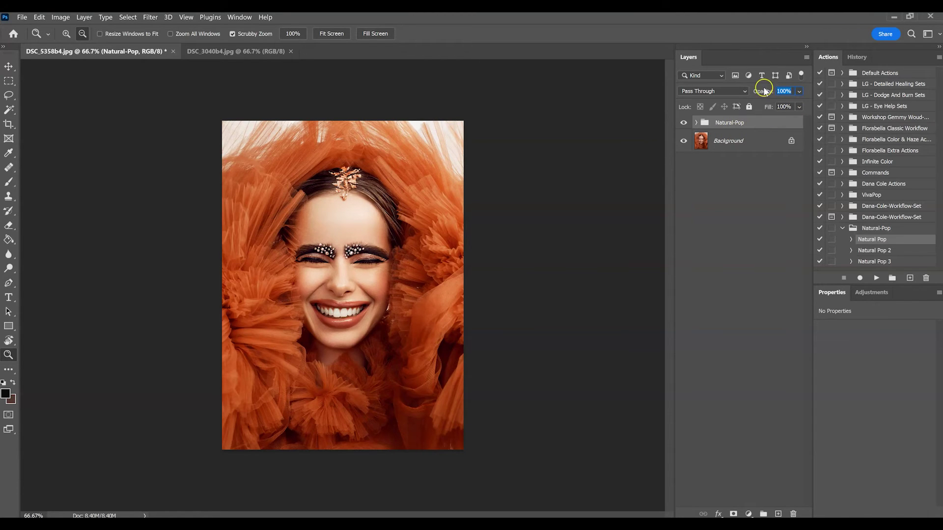
click(799, 92)
drag(803, 104, 804, 106)
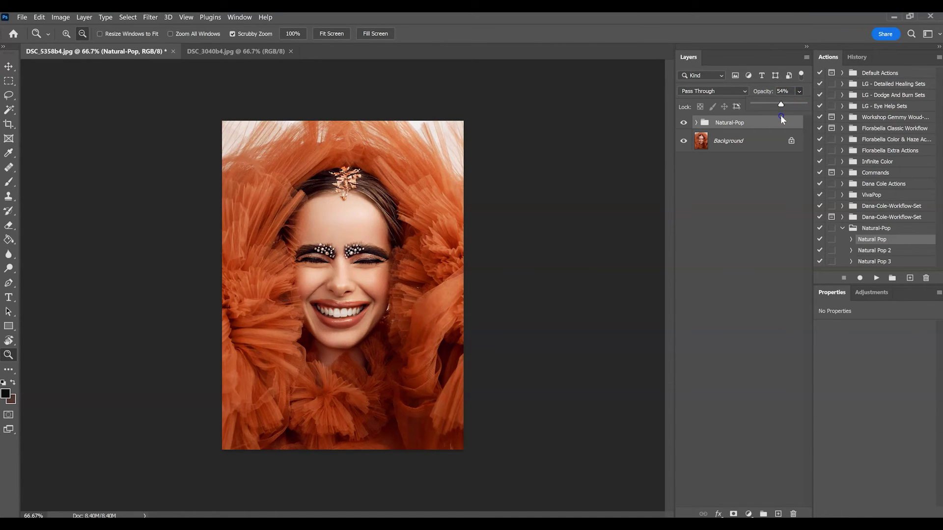
click(696, 122)
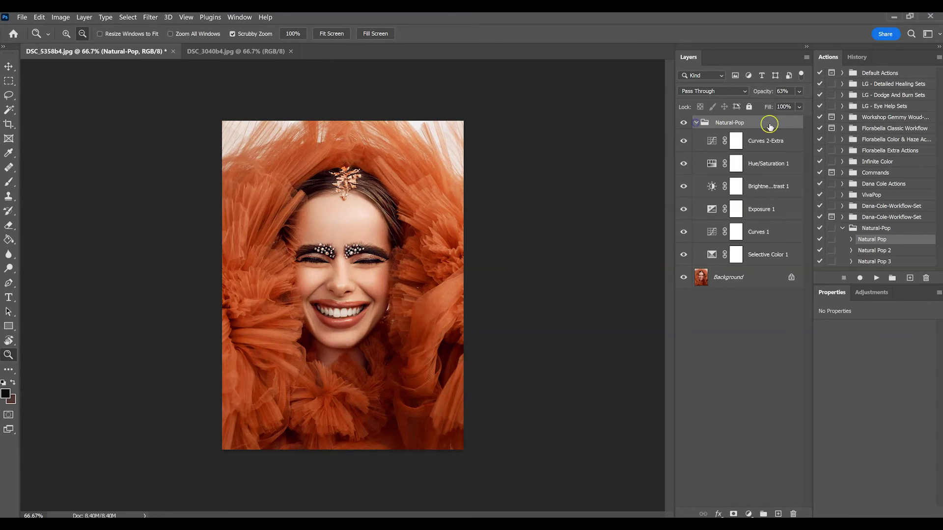
click(712, 123)
click(696, 122)
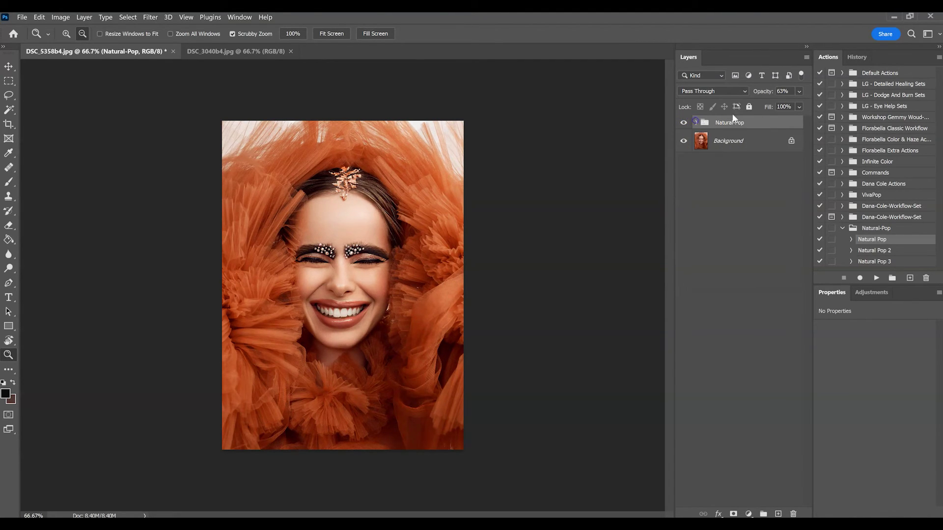
click(799, 92)
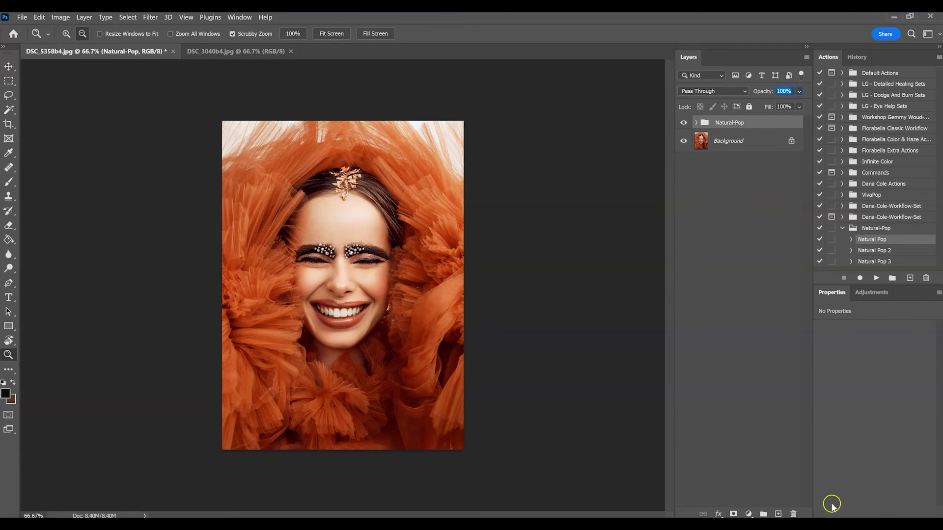
Step: Delete the Natural-Pop group with its contents and play the Natural Pop 2 action
click(795, 513)
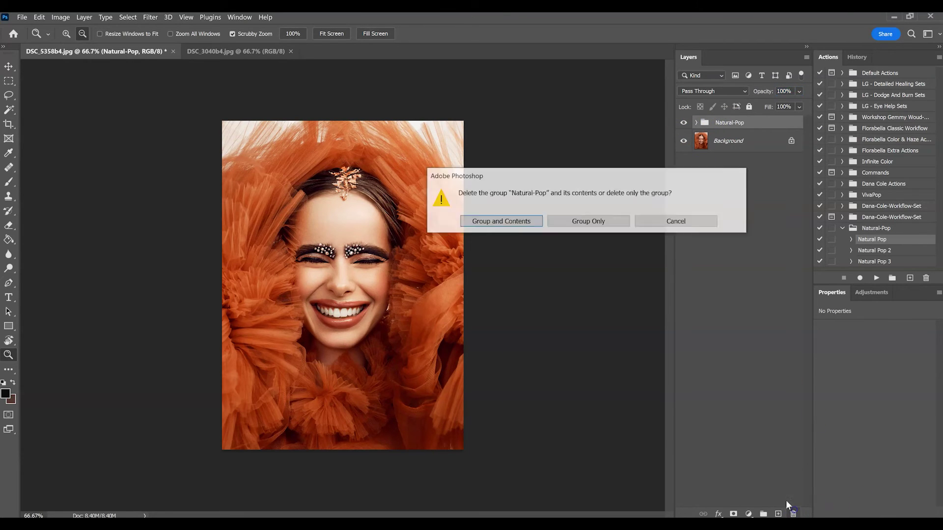
click(505, 224)
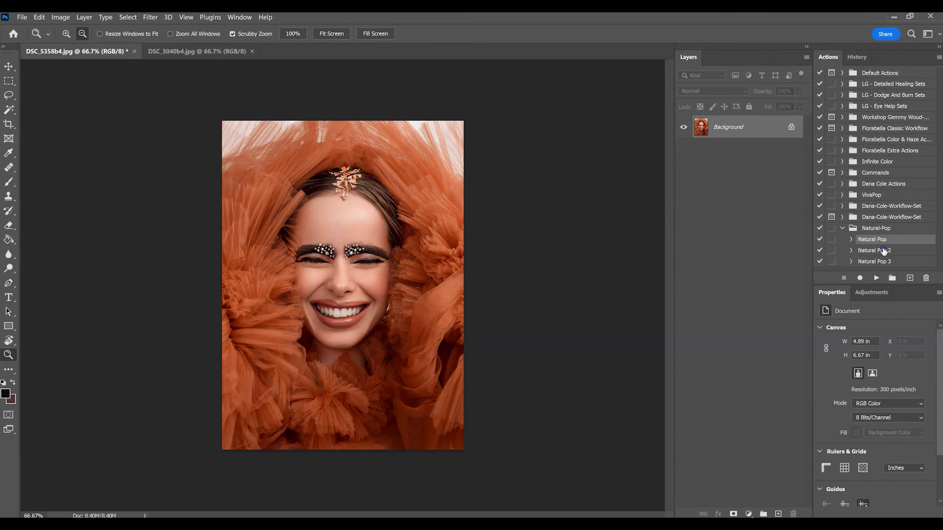
click(879, 251)
click(876, 277)
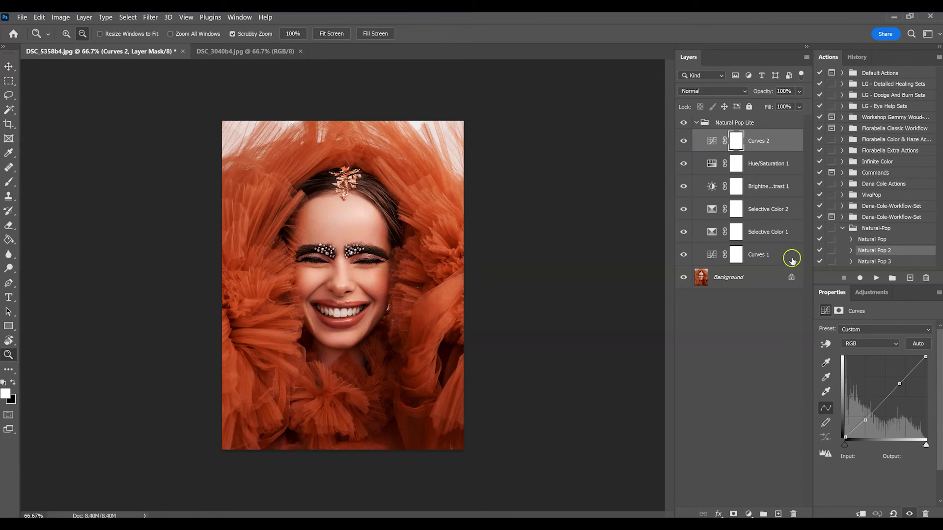
Step: Compare Curves 1 off and on, then delete the Natural Pop Lite group
click(684, 254)
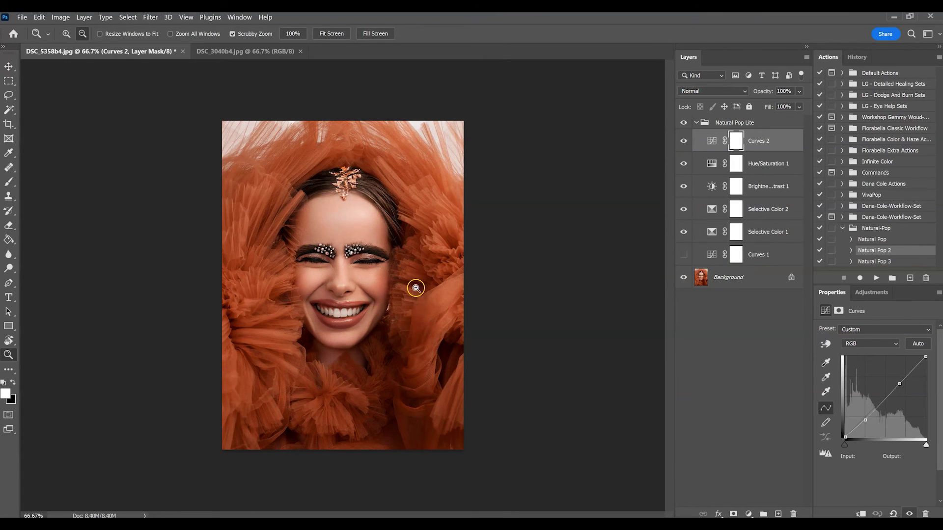
click(683, 255)
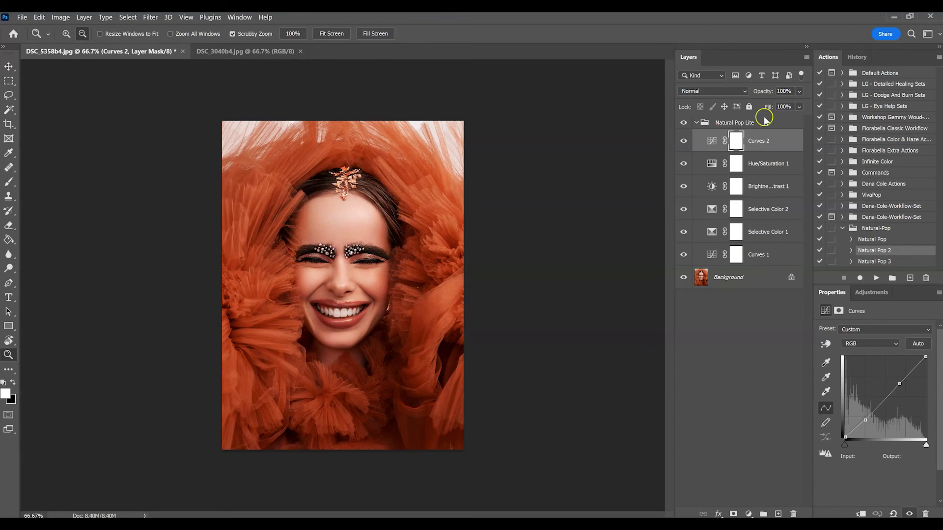
click(696, 123)
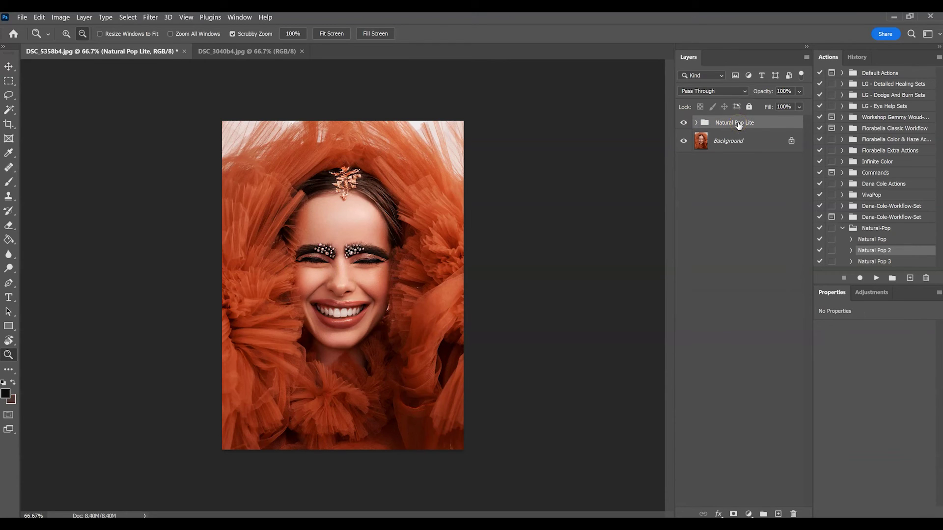
click(794, 513)
Step: Confirm deleting Natural Pop Lite, then play Natural Pop 3 and collapse its new group
click(493, 221)
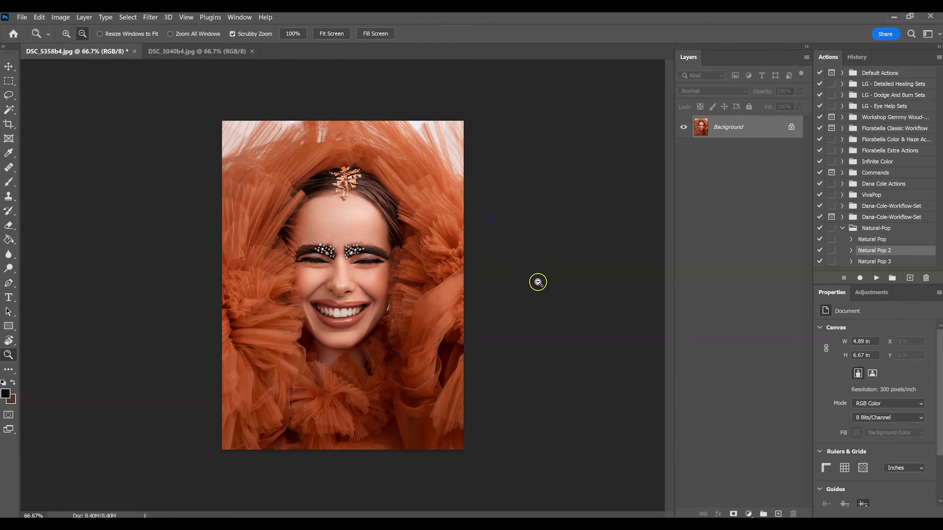
click(884, 261)
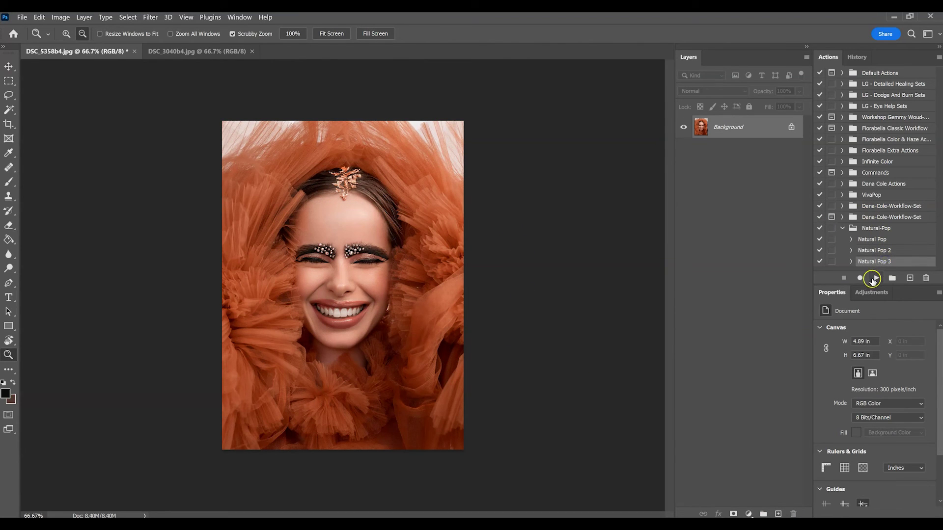
click(874, 278)
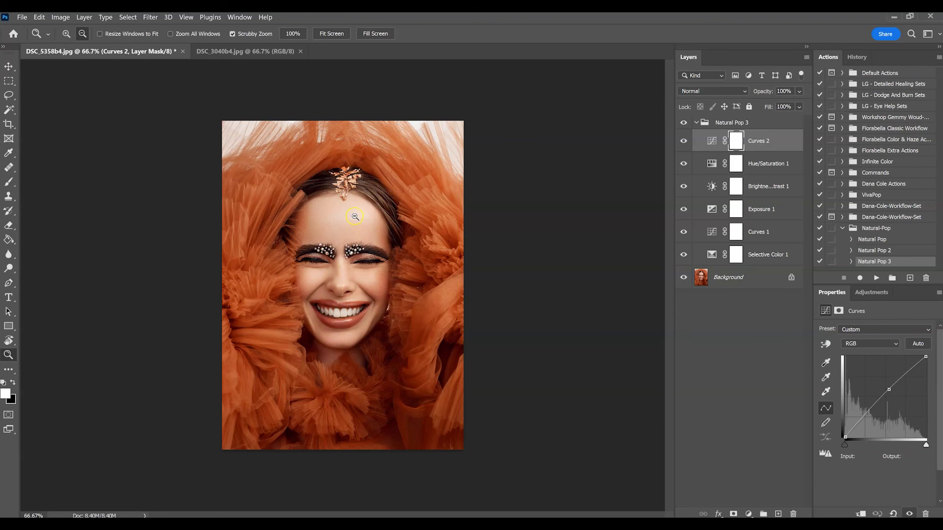
click(695, 123)
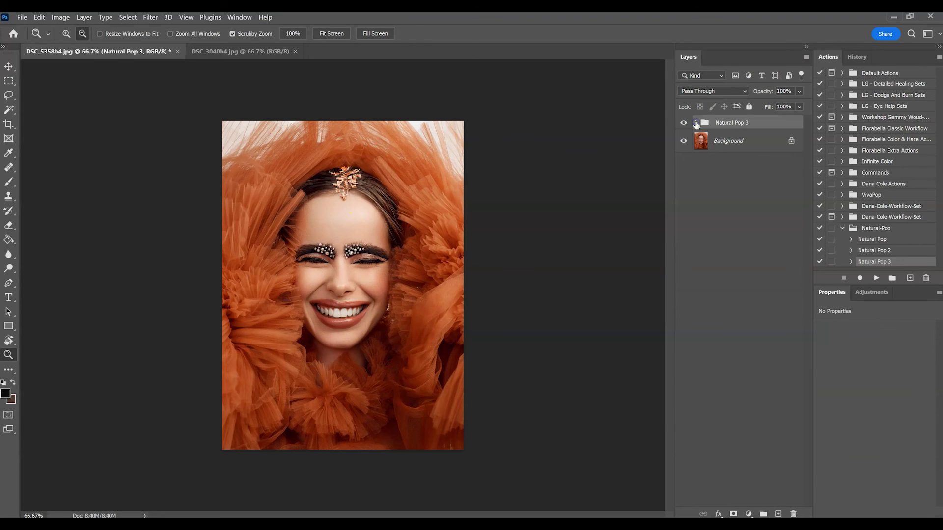
Step: On DSC_3040b4.jpg, play the Natural Pop action and collapse the resulting Natural-Pop group
click(214, 52)
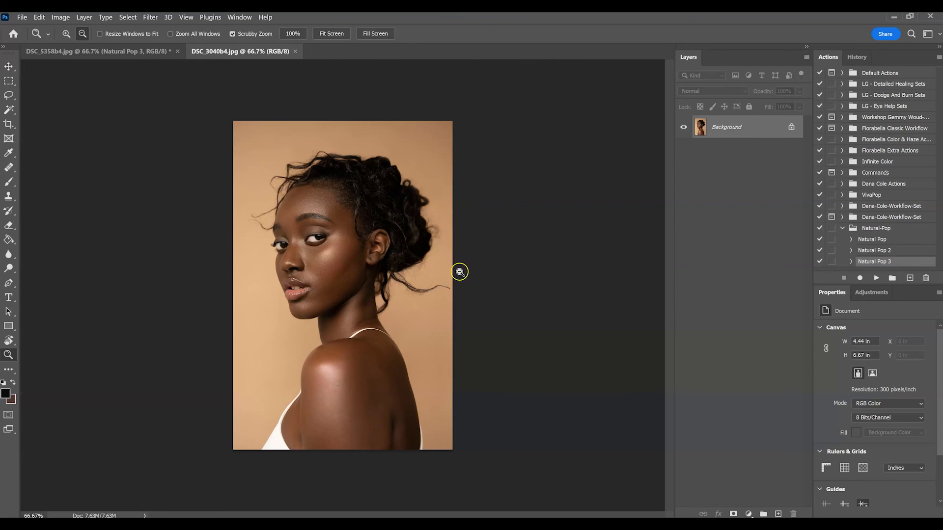
click(866, 241)
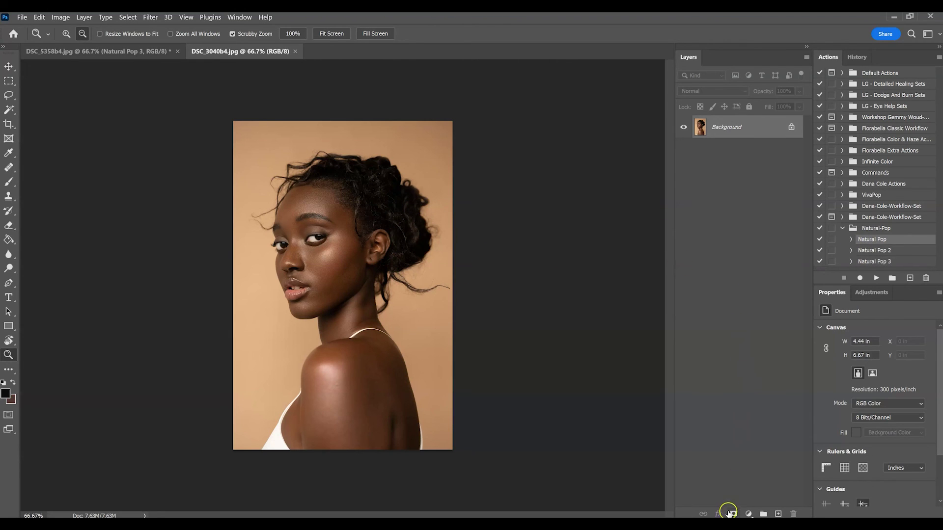
click(876, 278)
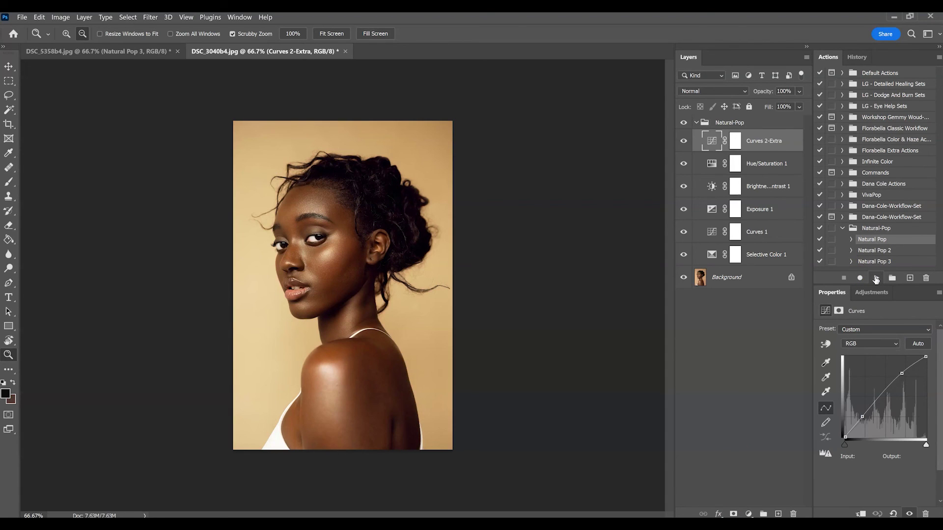
click(695, 123)
Step: Toggle the Natural-Pop group repeatedly against the original, leaving it switched on
click(685, 125)
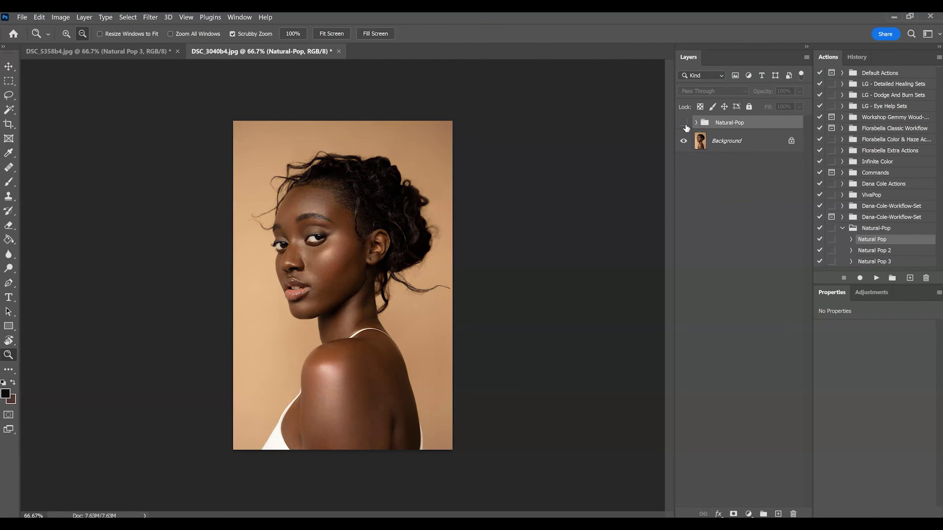
click(685, 125)
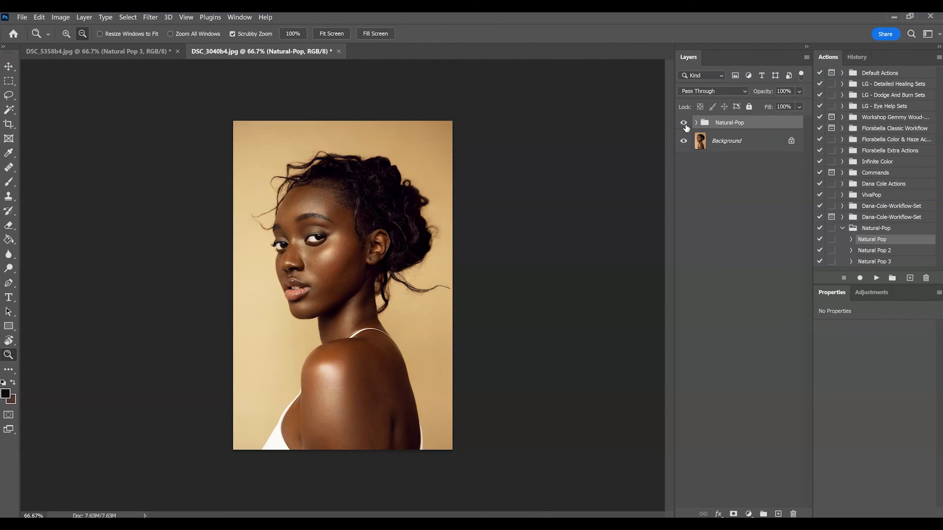
click(685, 125)
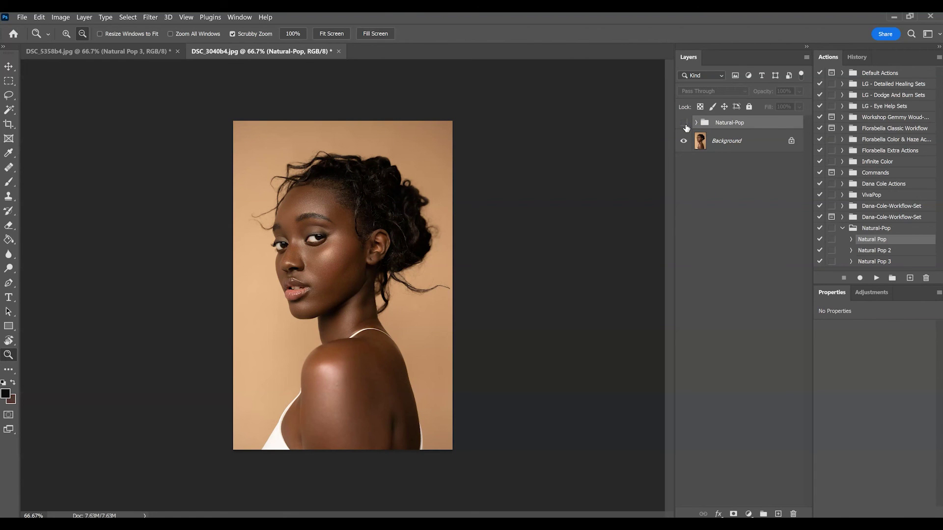
click(685, 125)
click(685, 125)
click(685, 126)
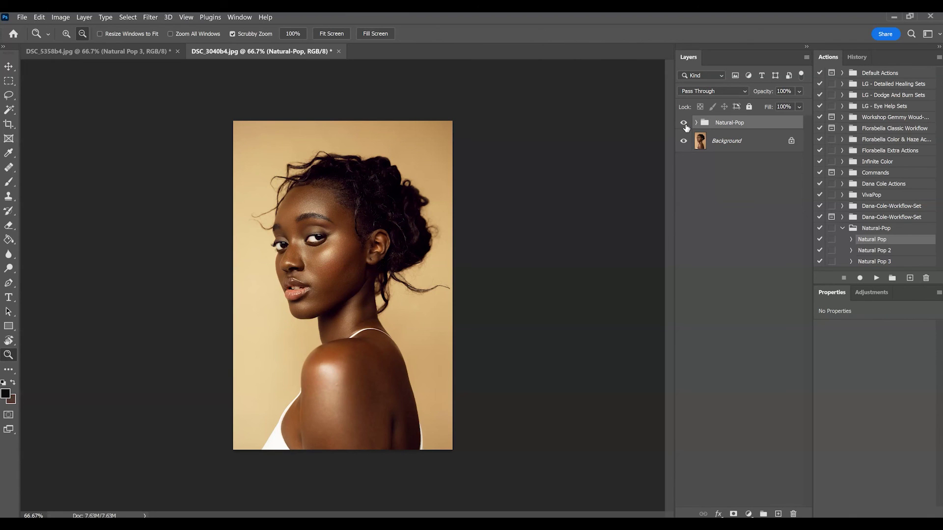
click(685, 124)
click(685, 123)
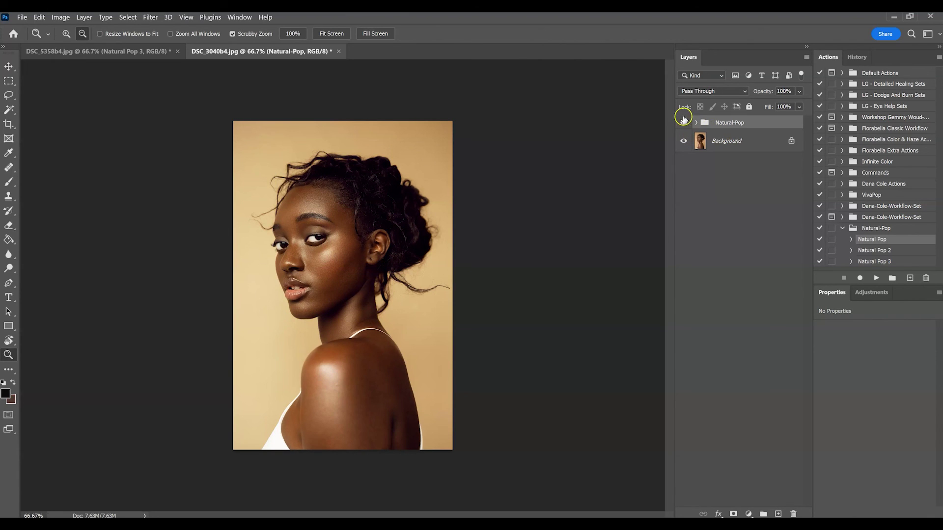